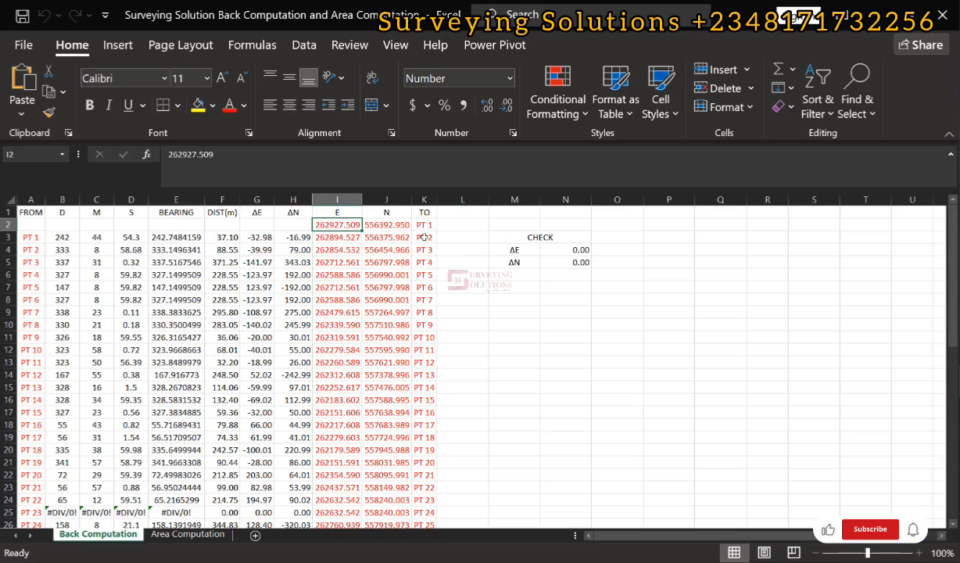
Inspect the bearing formula in E3 and its degree, minute and second formulas in B3 to D3.
click(154, 237)
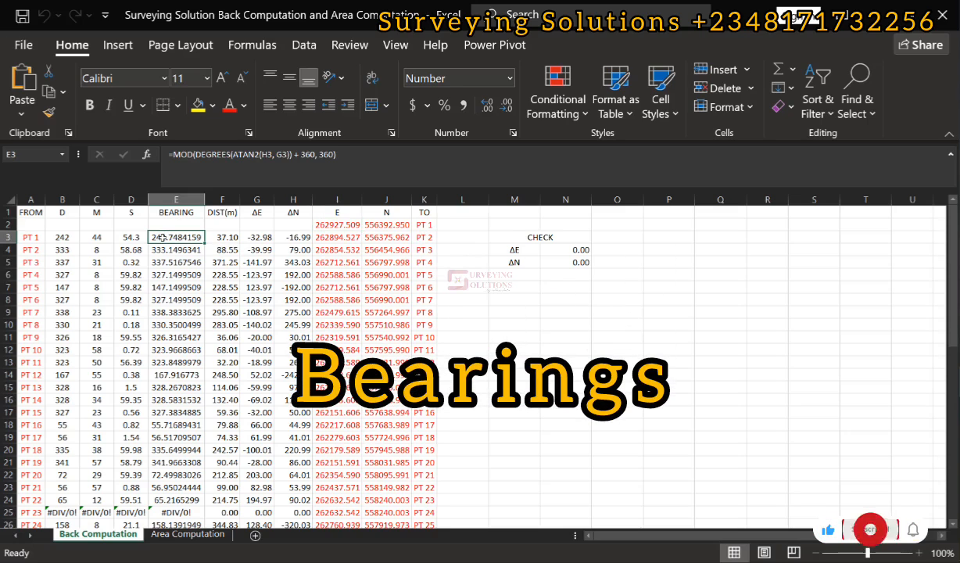
click(56, 235)
click(93, 237)
key(Right)
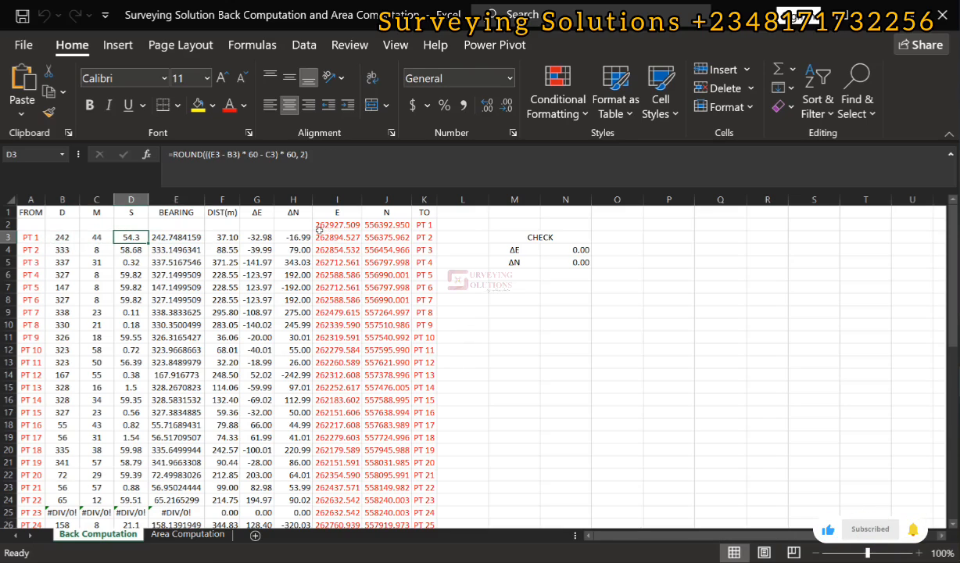
Highlight the first seven E and N coordinate pairs, view the Area Computation sheet, and return to Back Computation.
drag(319, 228, 391, 300)
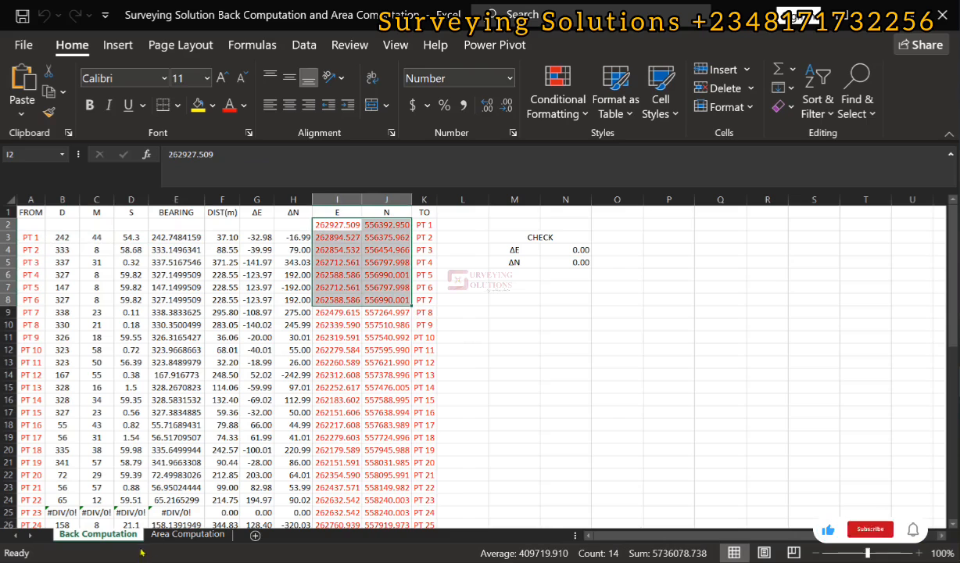
click(183, 534)
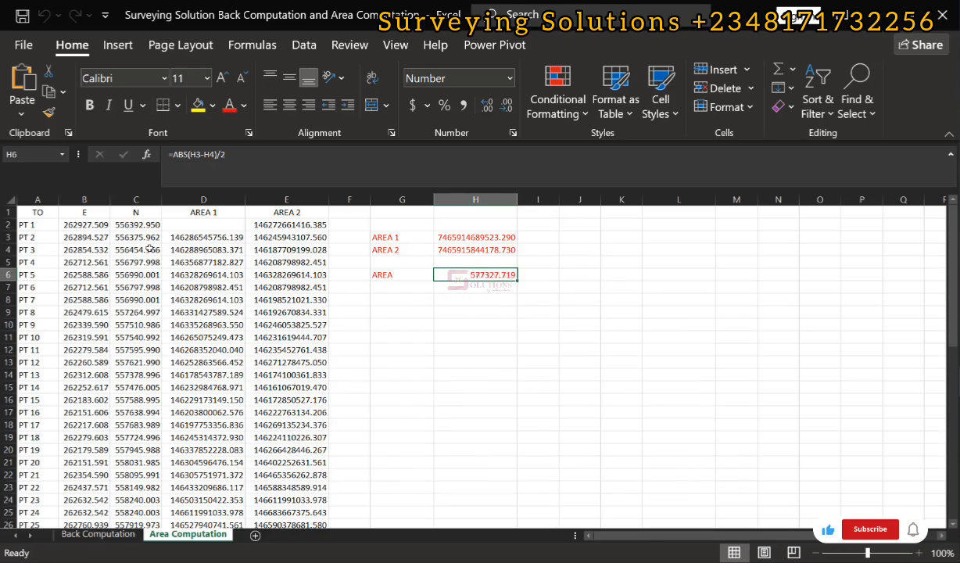
click(111, 532)
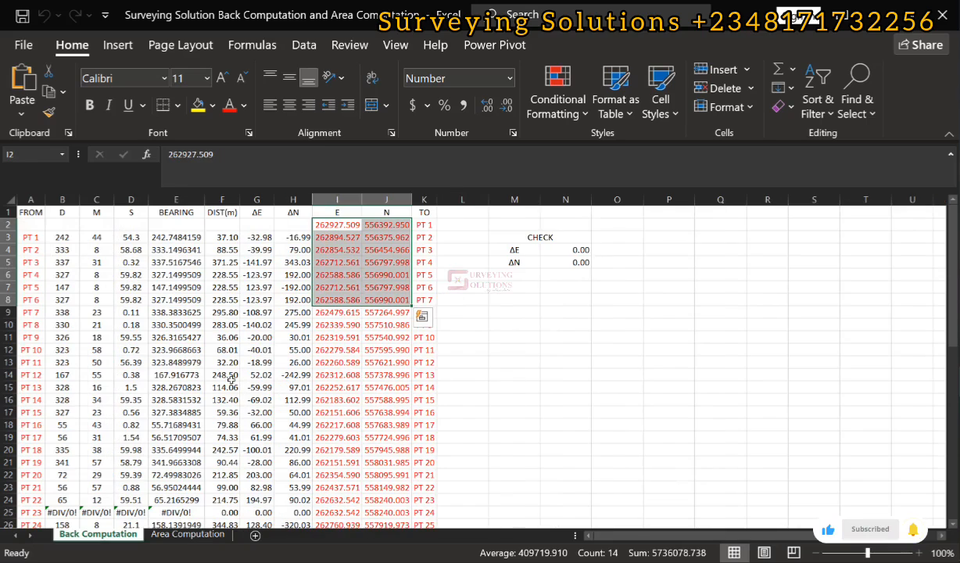
Examine the eastings of PT 1 and PT 2 in I2 and I3 and the ΔE formula in G3.
click(334, 226)
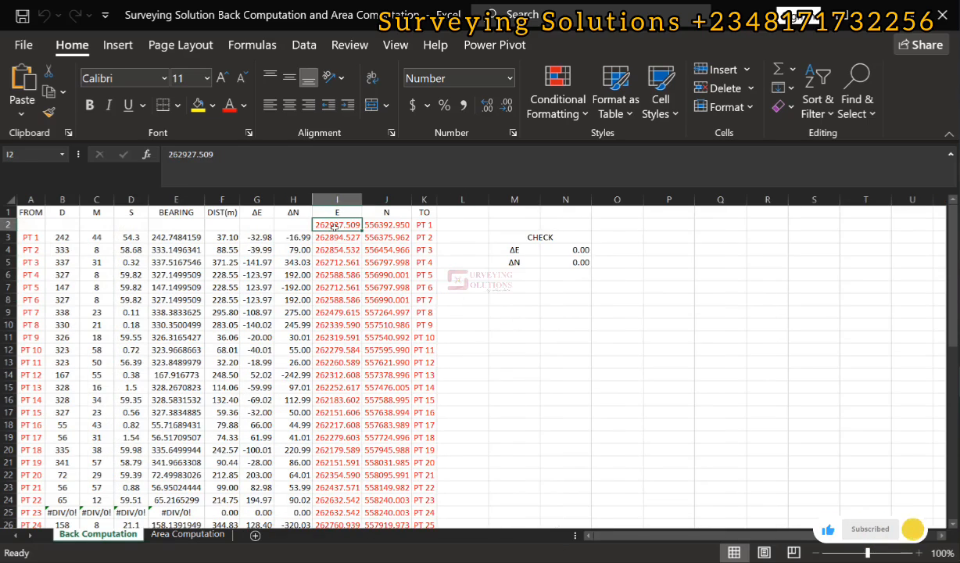
click(334, 237)
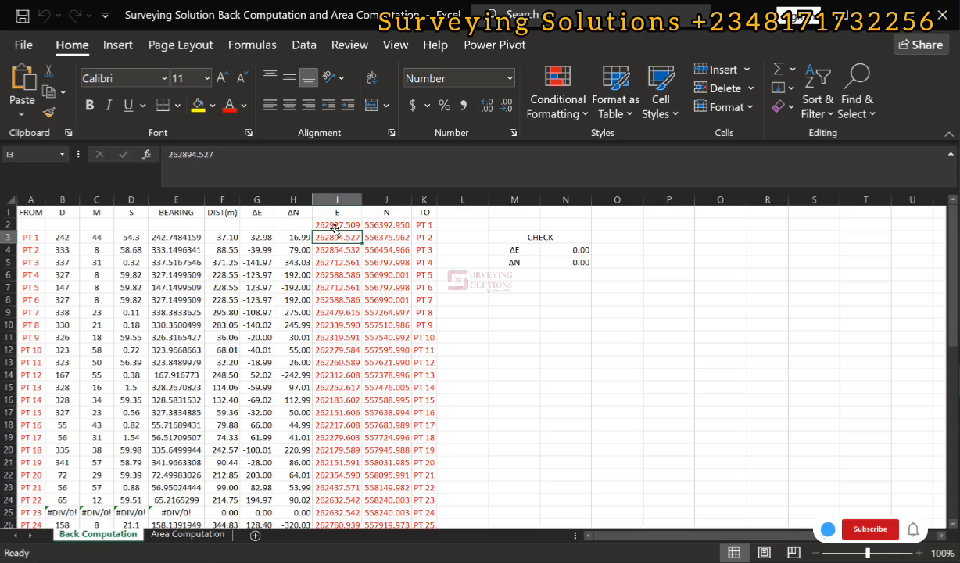
click(336, 224)
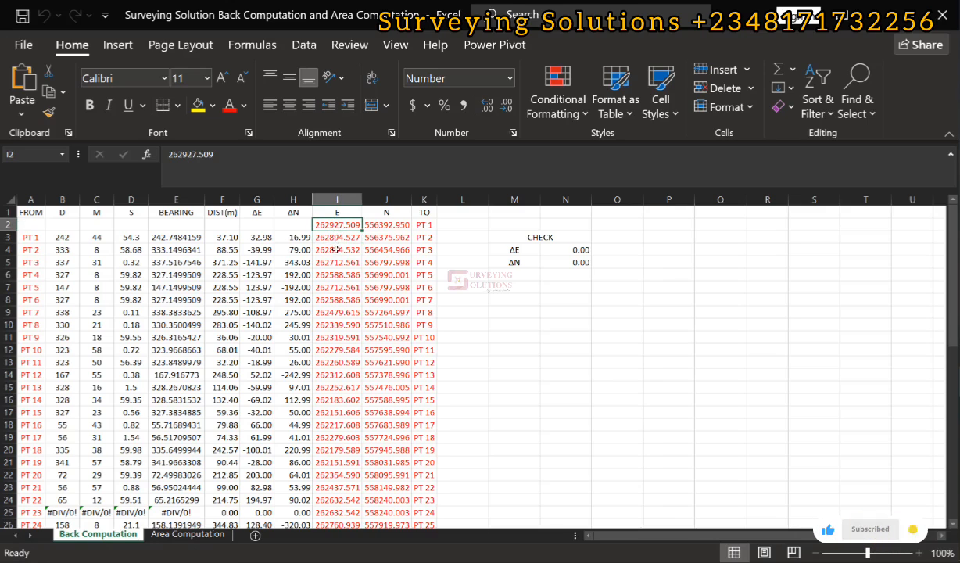
click(336, 236)
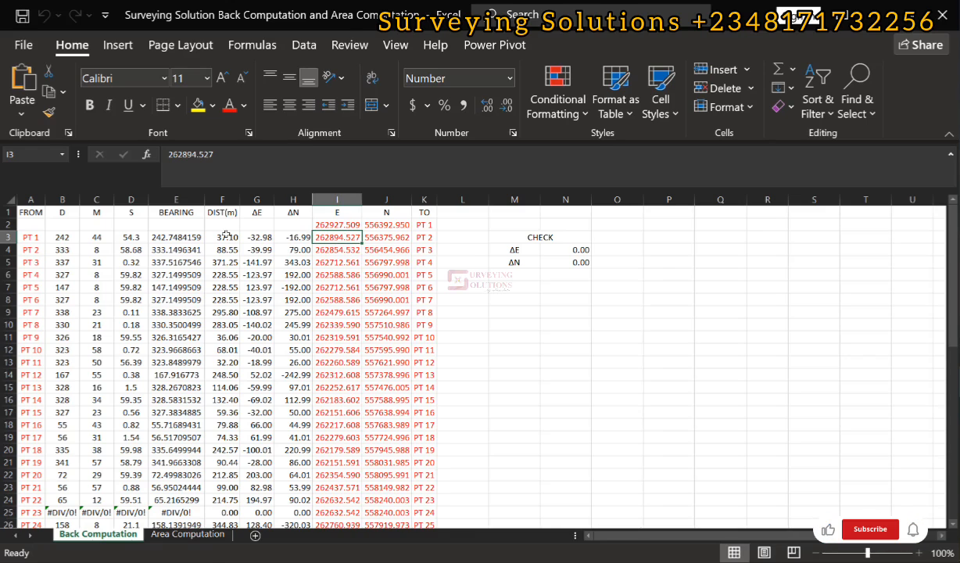
click(260, 237)
double_click(262, 238)
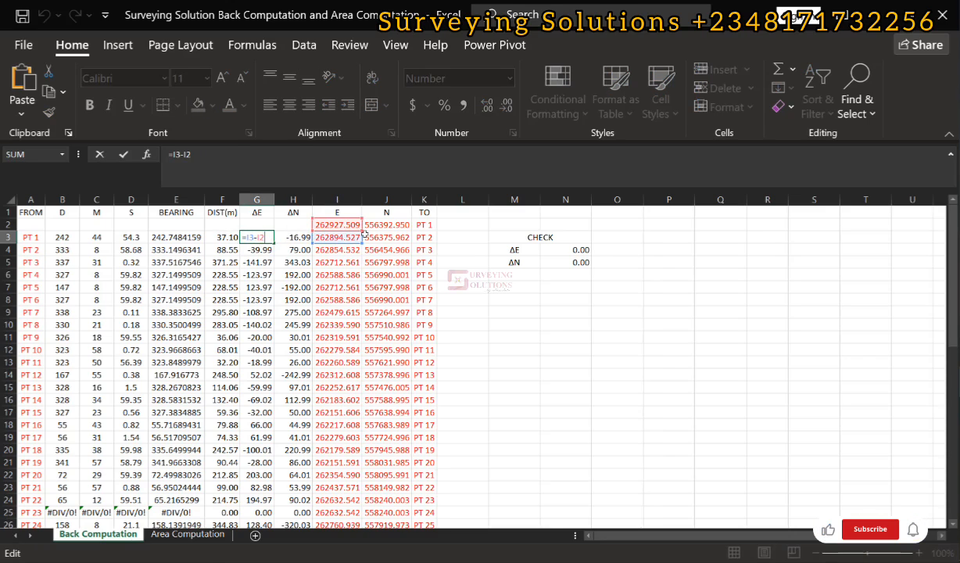
key(Escape)
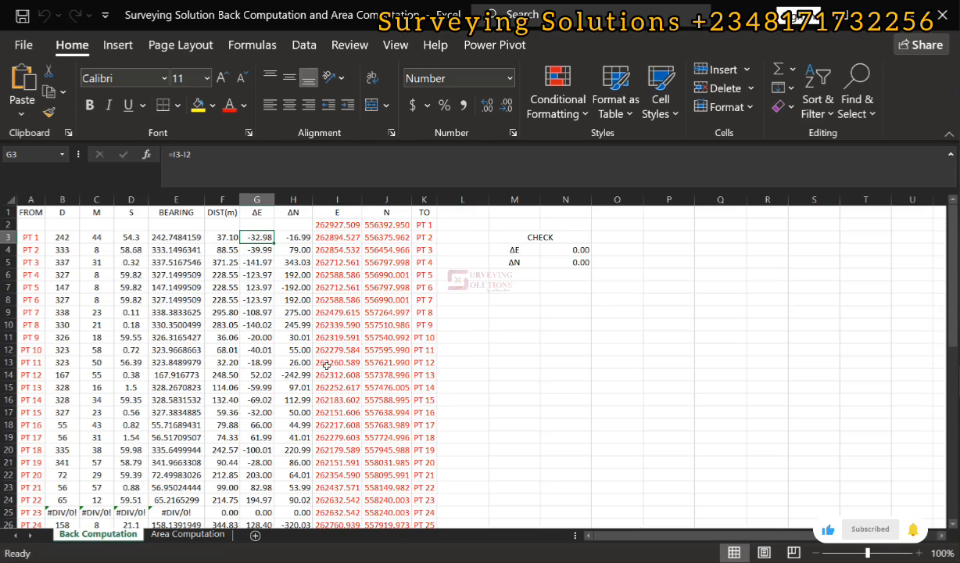
Examine the distance formula in F3 and the bearing formula in E3, leaving both as they are.
click(227, 237)
key(ctrl+Down)
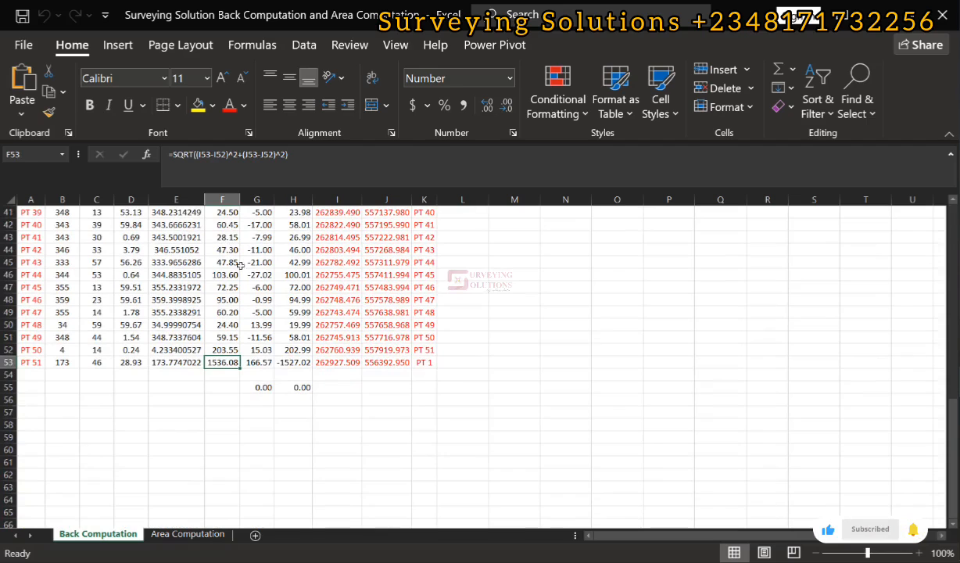
scroll(235, 259, up, 13)
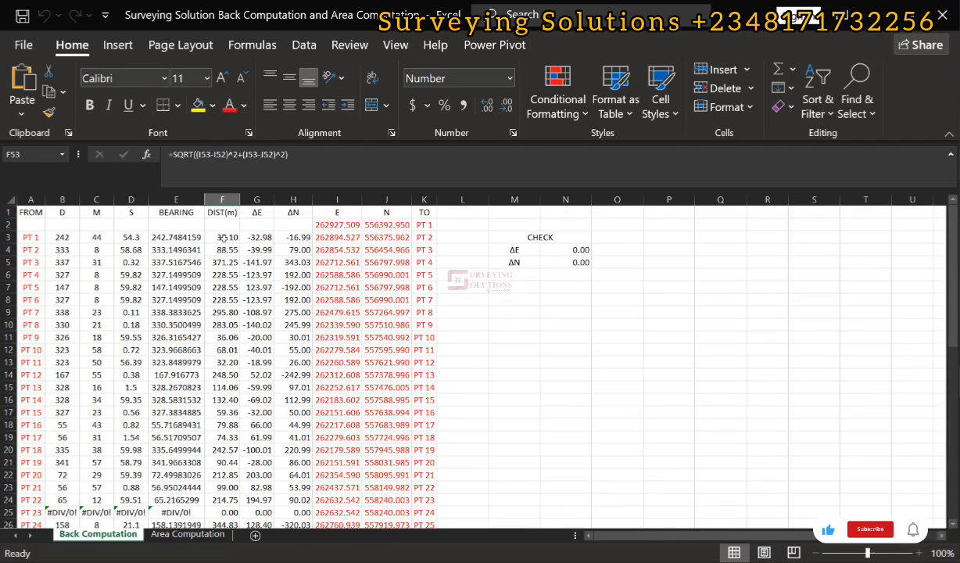
double_click(223, 237)
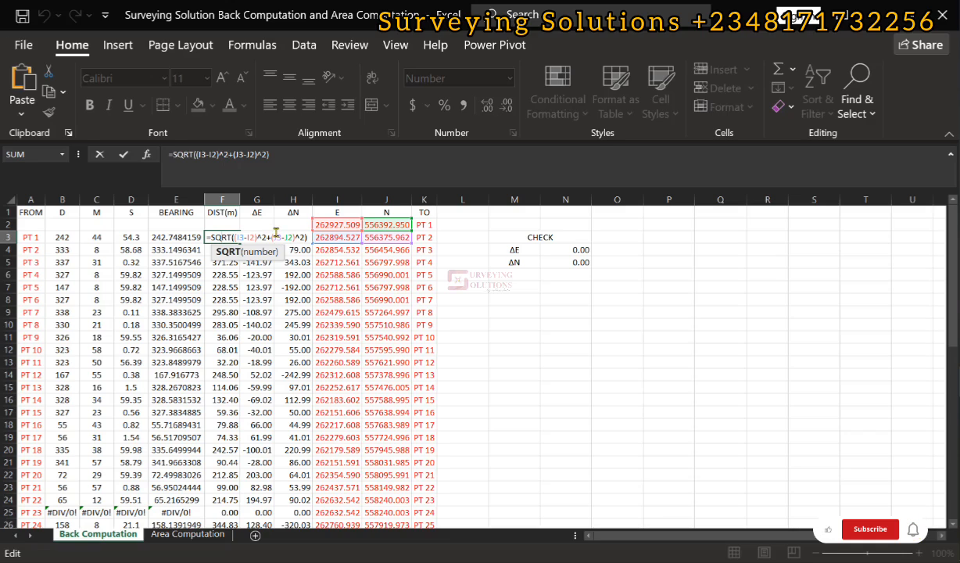
key(ctrl+Return)
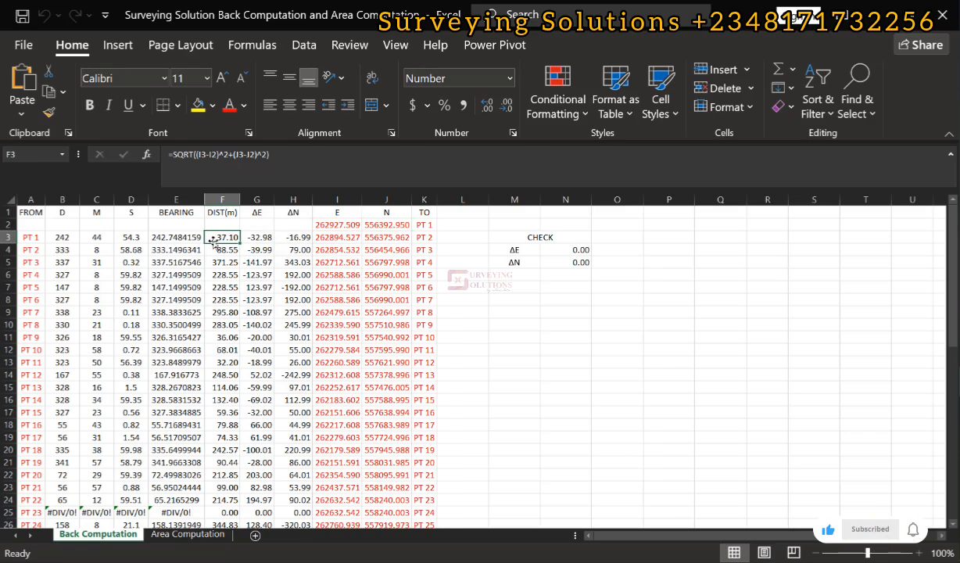
double_click(178, 238)
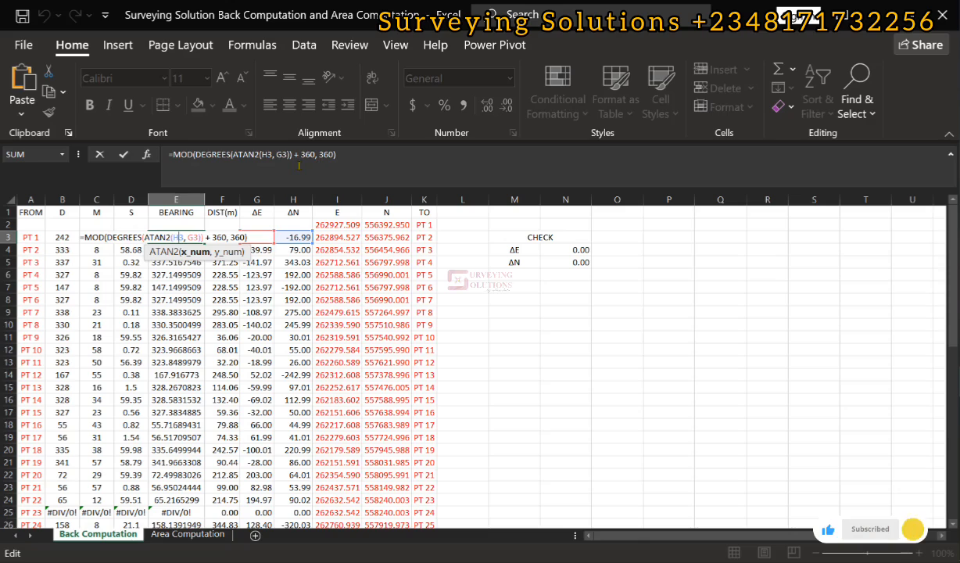
key(ctrl+Return)
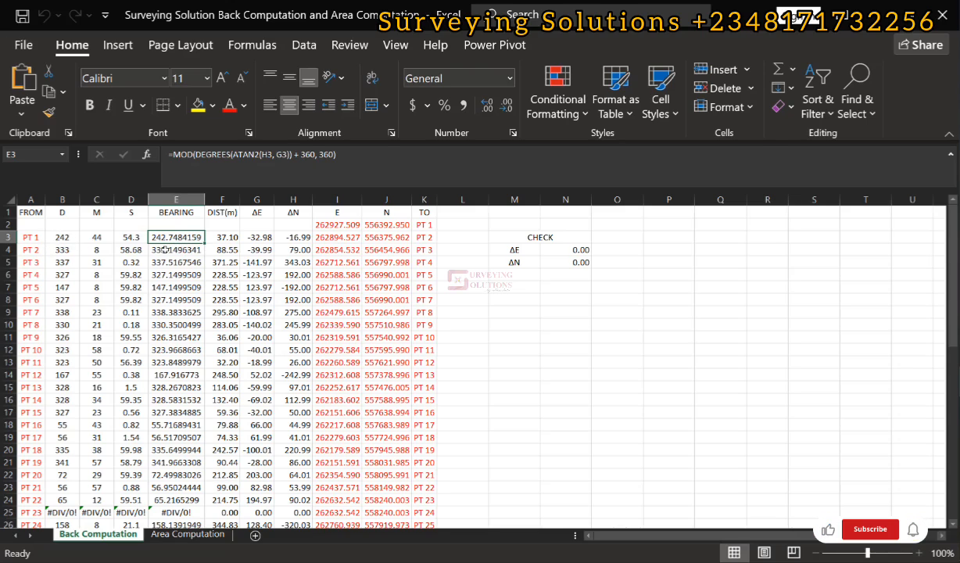
Compare the degrees formula in B3 with the decimal bearing in E3.
click(68, 237)
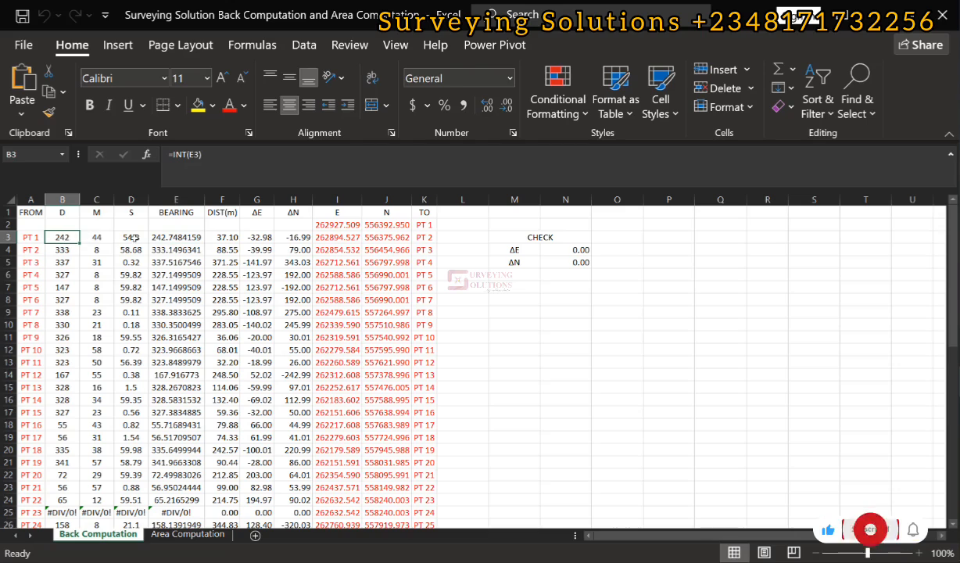
click(181, 238)
click(59, 238)
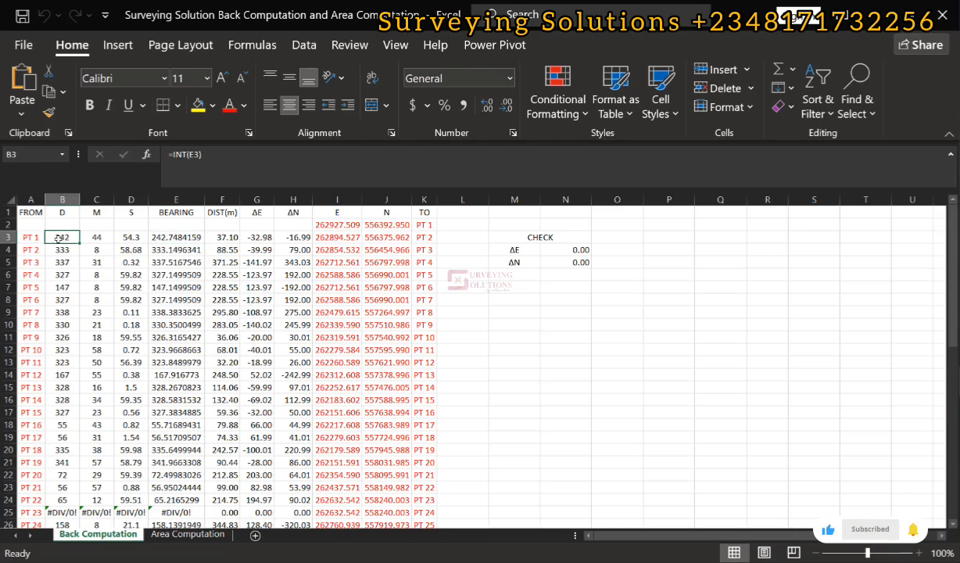
click(186, 238)
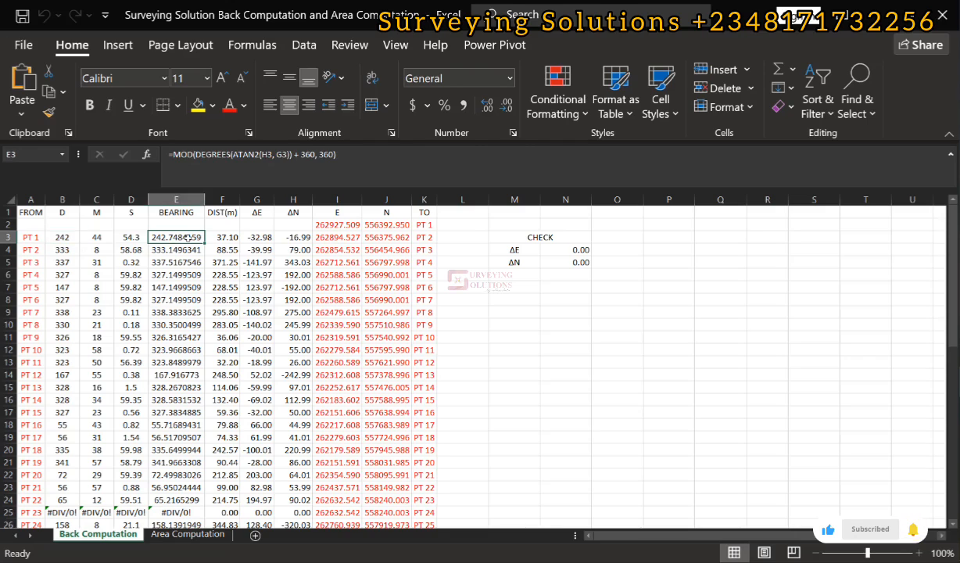
click(55, 237)
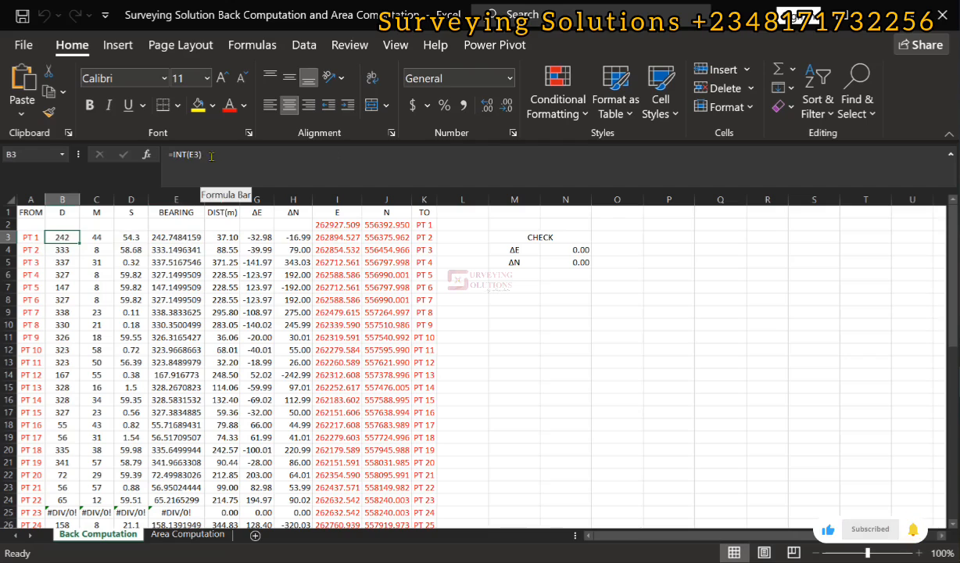
click(173, 238)
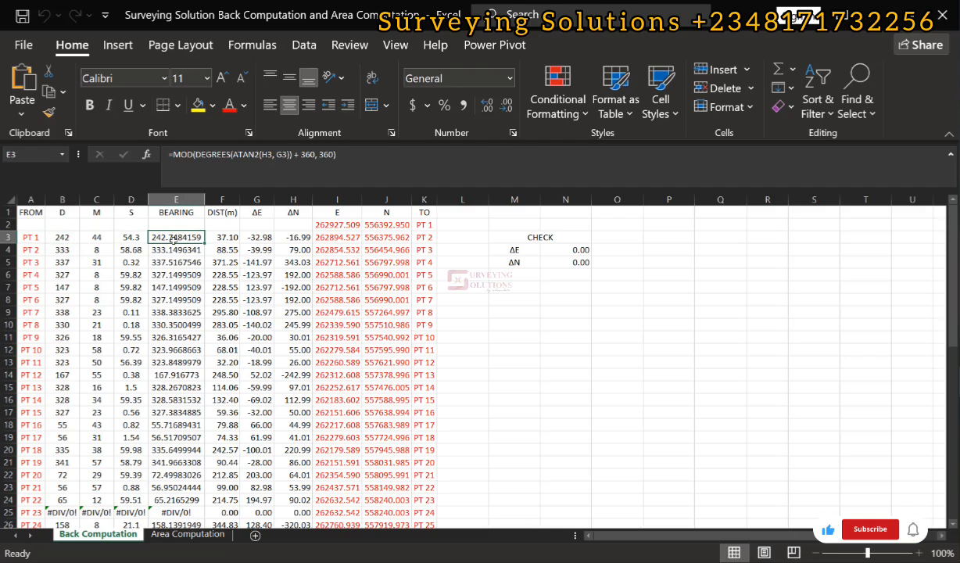
Examine the minutes formula in C3 against the bearing in E3 and the degrees in B3.
click(96, 237)
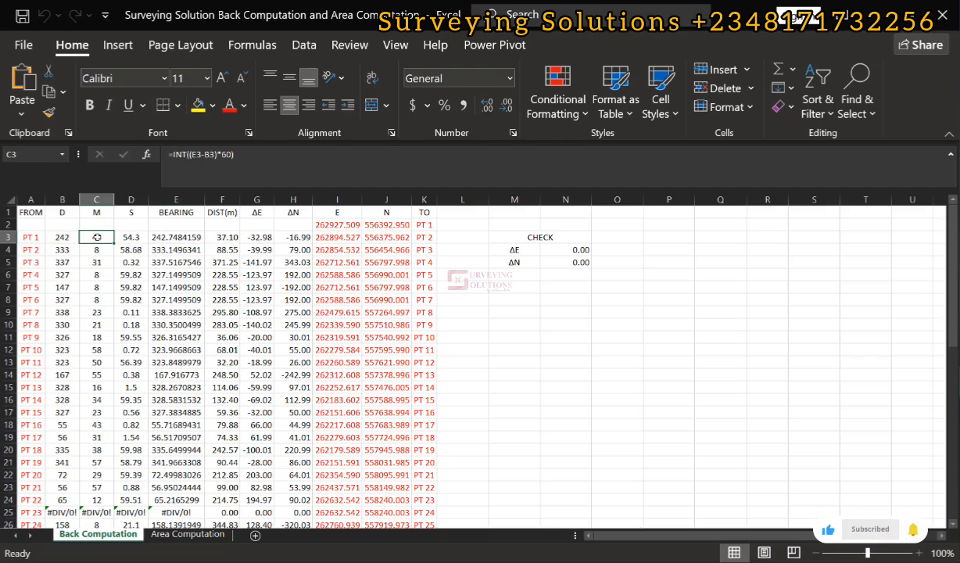
click(188, 237)
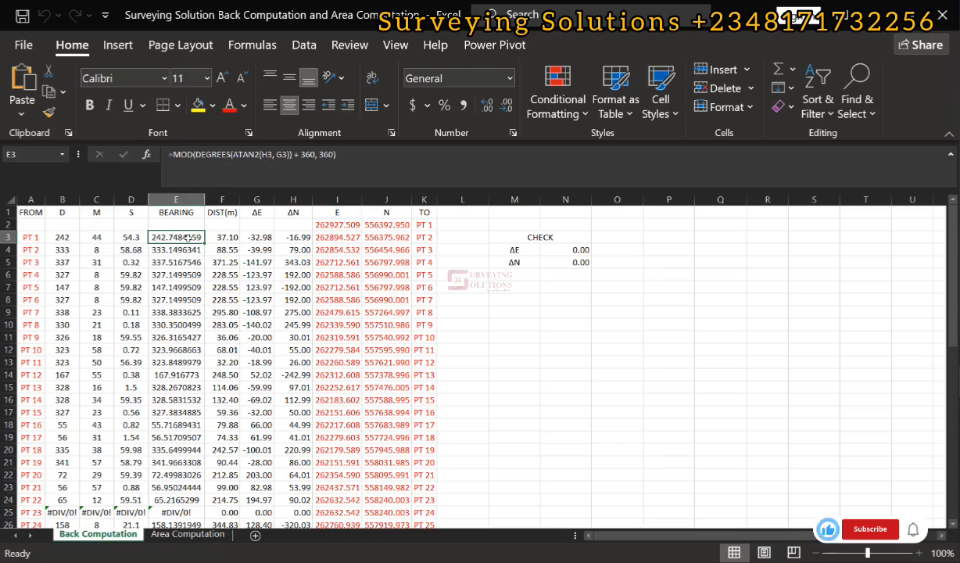
click(97, 237)
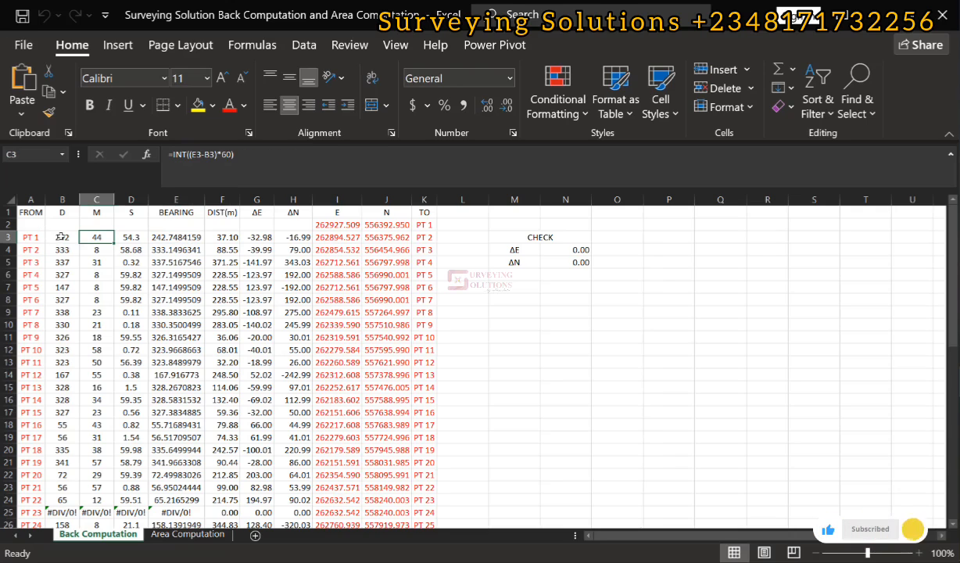
click(61, 237)
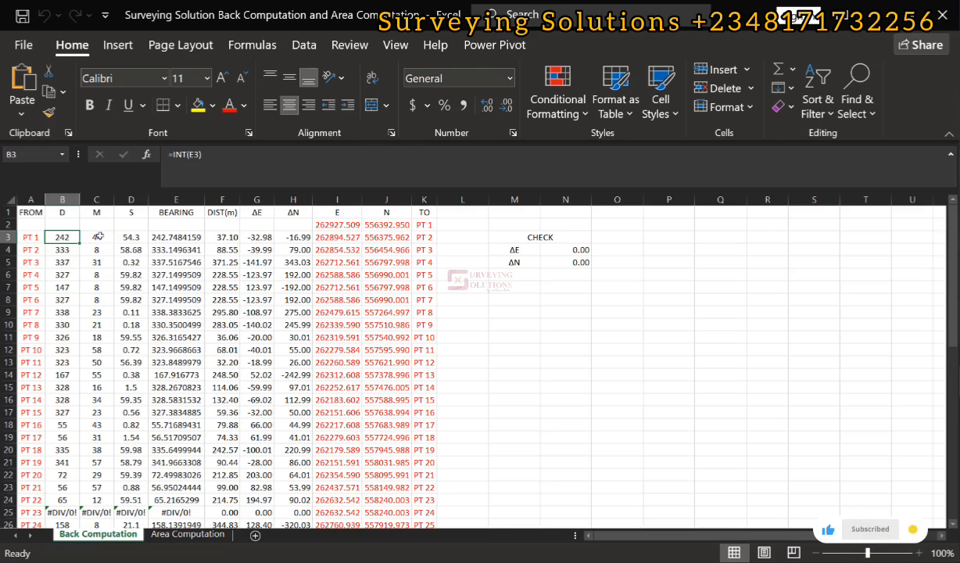
click(99, 236)
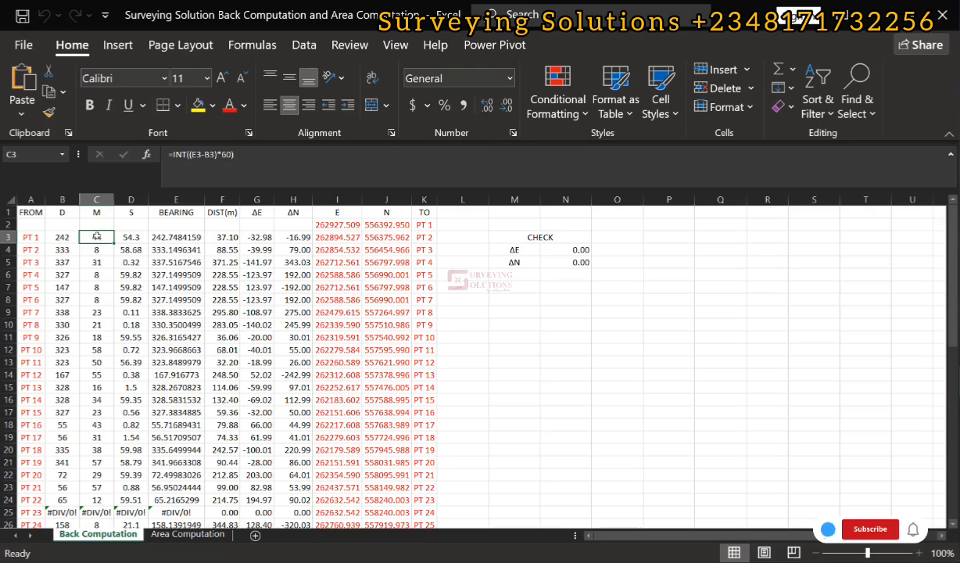
Set the ROUND digits of the seconds formula in D3 to 0 and fill it down the S column.
click(136, 237)
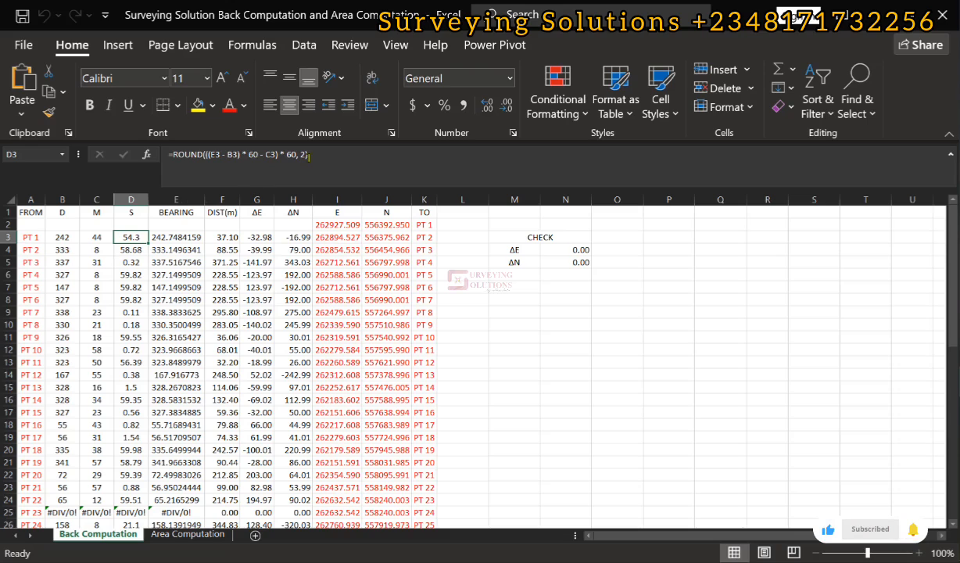
click(307, 157)
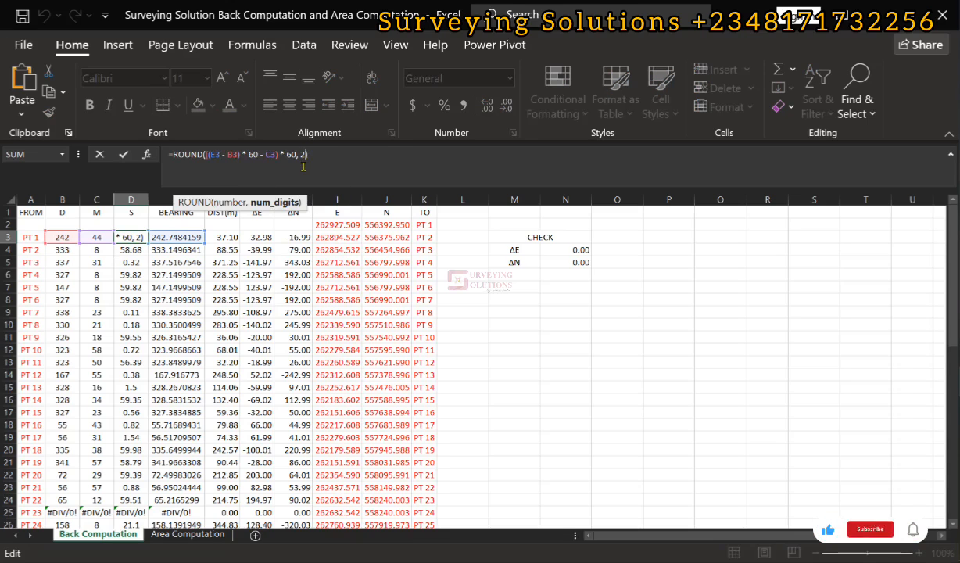
key(BackSpace)
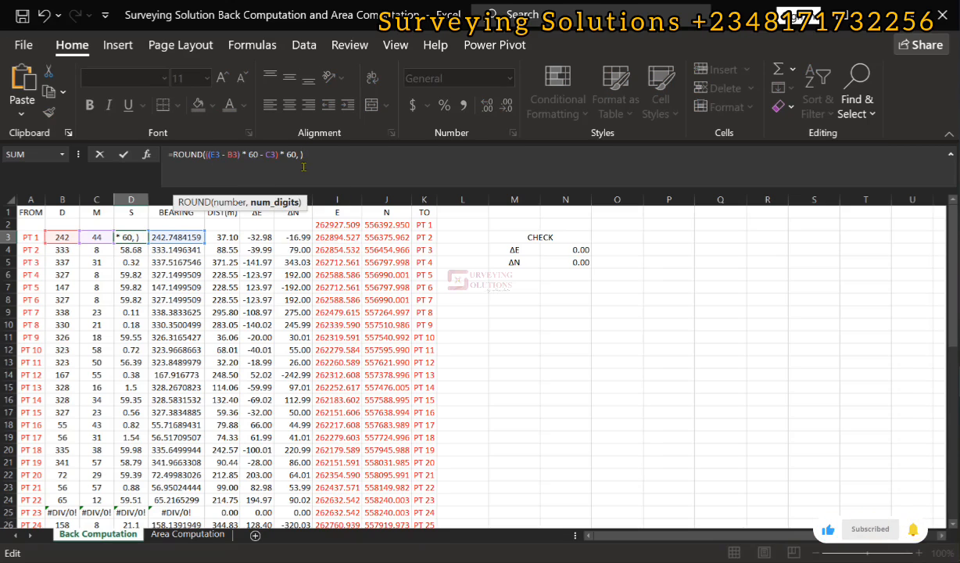
text(0)
key(Return)
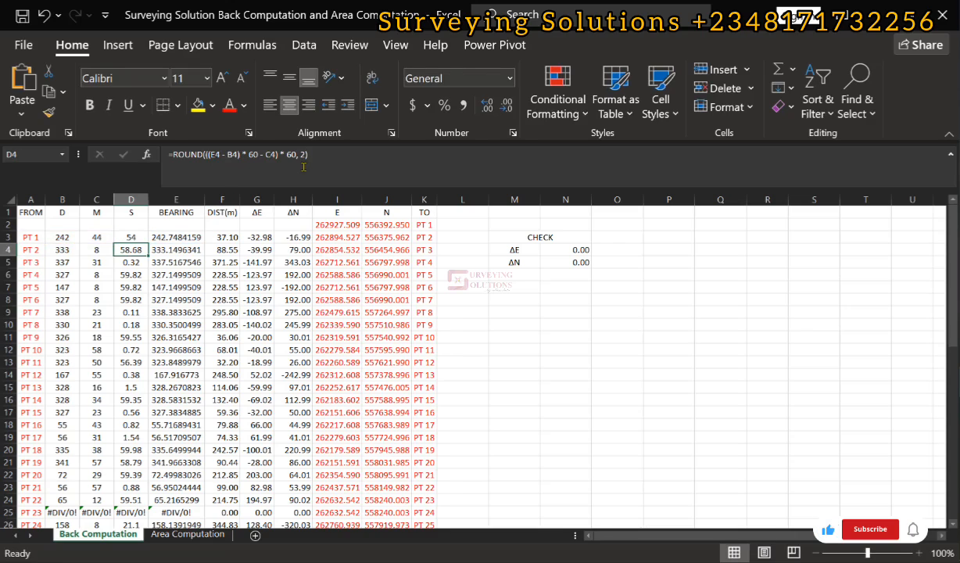
click(132, 238)
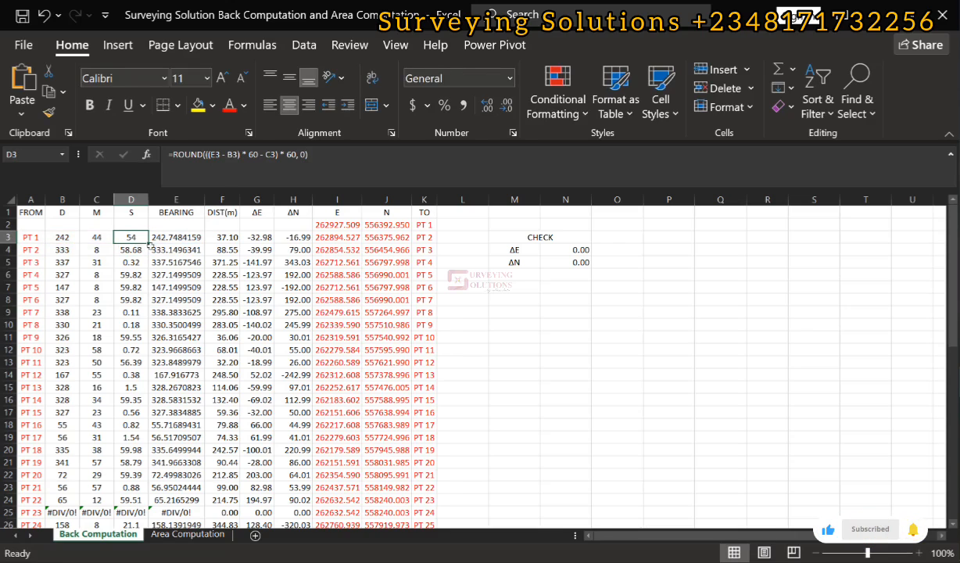
double_click(151, 243)
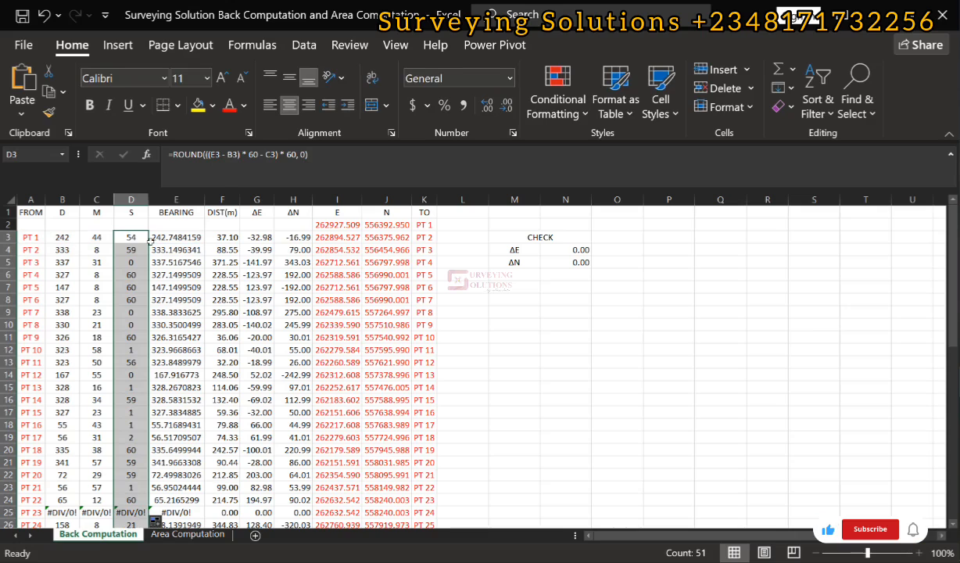
Undo the fill and the rounding change in the S column, then check the seconds formula in D4.
click(44, 16)
click(43, 15)
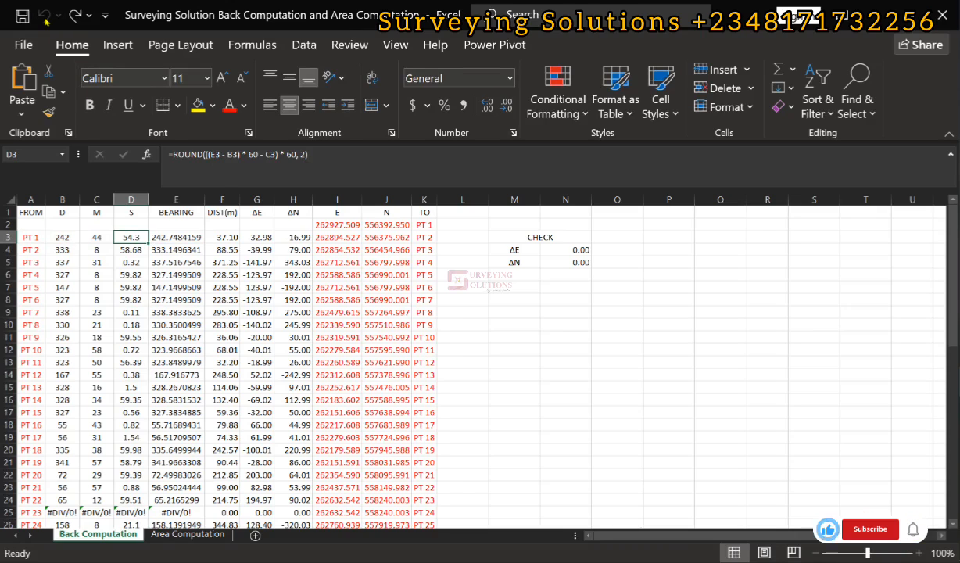
click(129, 248)
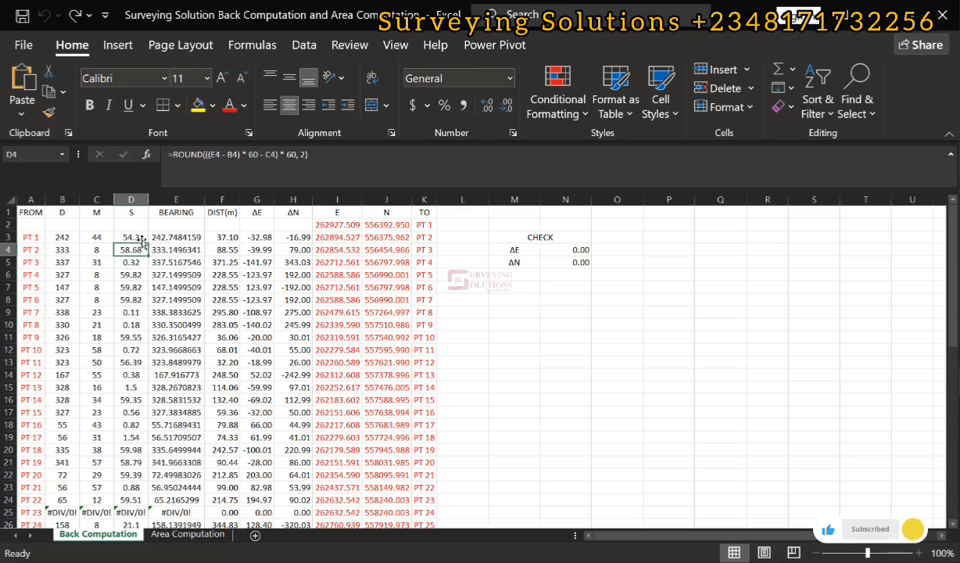
Compare the seconds formula in D3 with the decimal bearing in E3 and the degrees and minutes in B3 and C3.
click(137, 237)
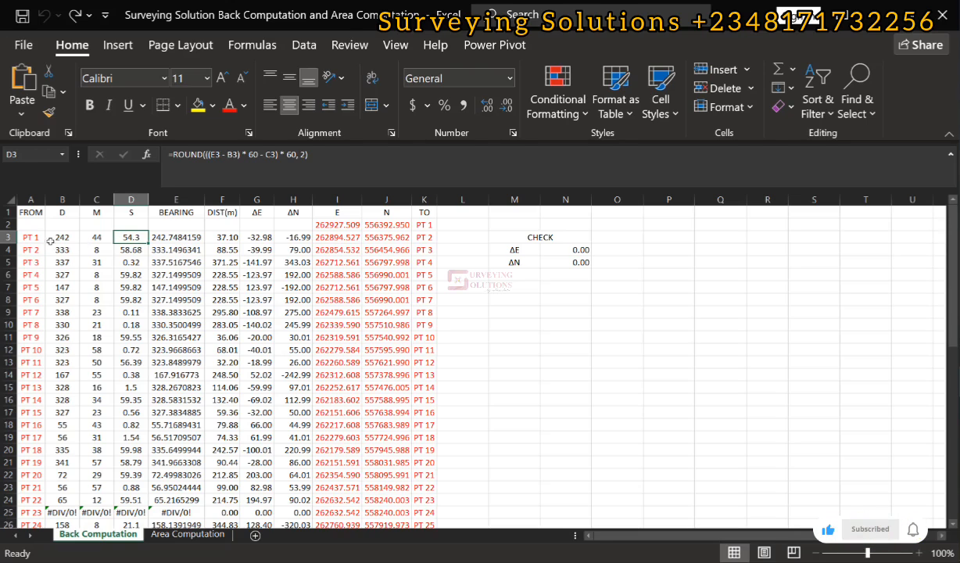
click(177, 236)
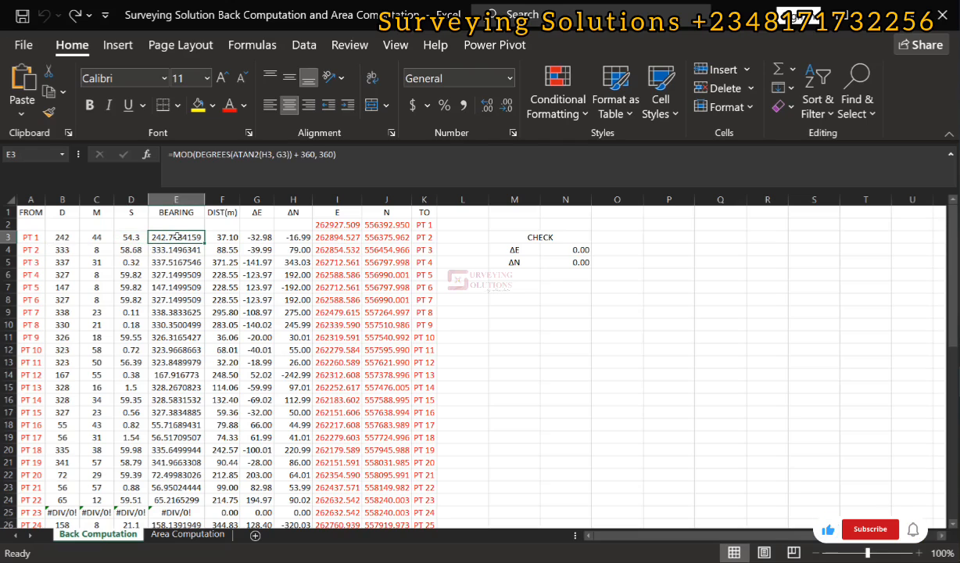
click(62, 237)
click(96, 236)
click(136, 236)
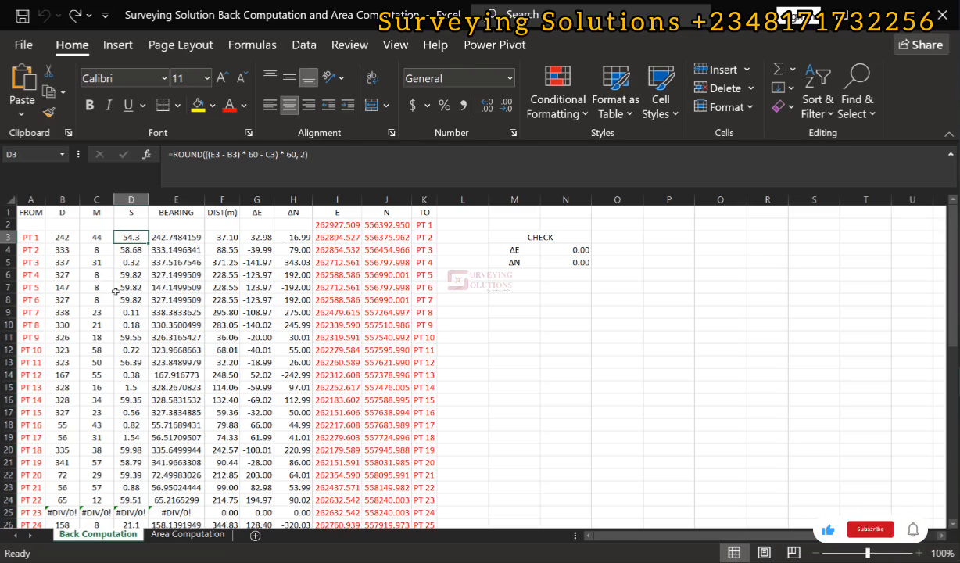
Review the computed degrees, minutes, seconds and bearings through the last traverse row and return to the table's start.
scroll(159, 322, down, 7)
scroll(180, 305, up, 5)
scroll(190, 287, down, 5)
scroll(190, 287, down, 7)
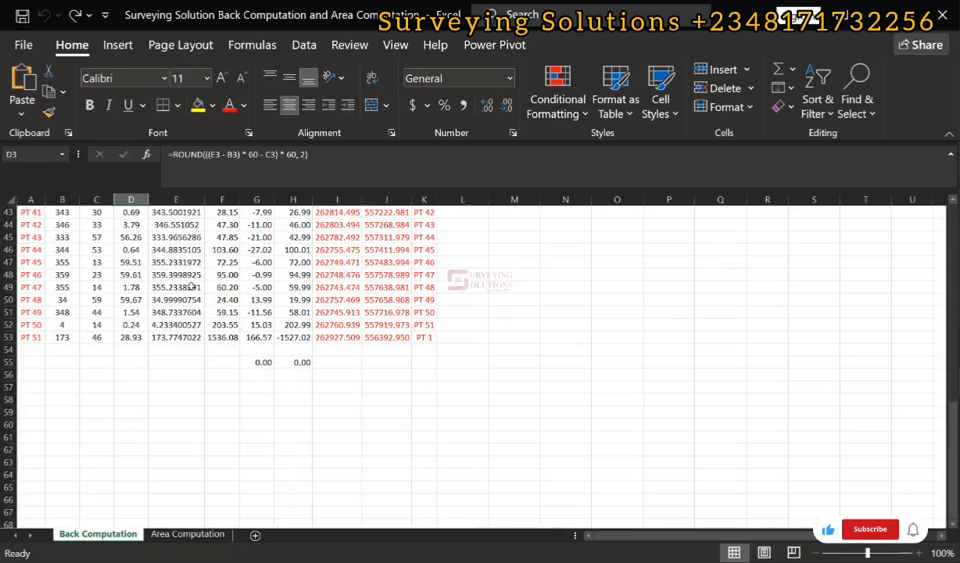
scroll(190, 287, up, 13)
scroll(191, 287, up, 1)
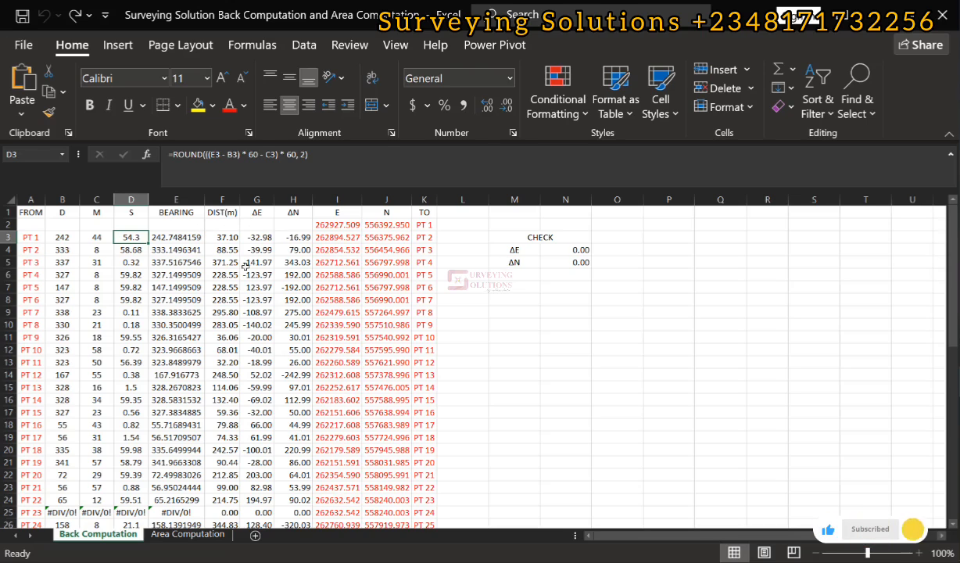
Compare the starting point label in K2 with the closing point label in K53 of the TO column.
click(422, 224)
scroll(415, 278, down, 12)
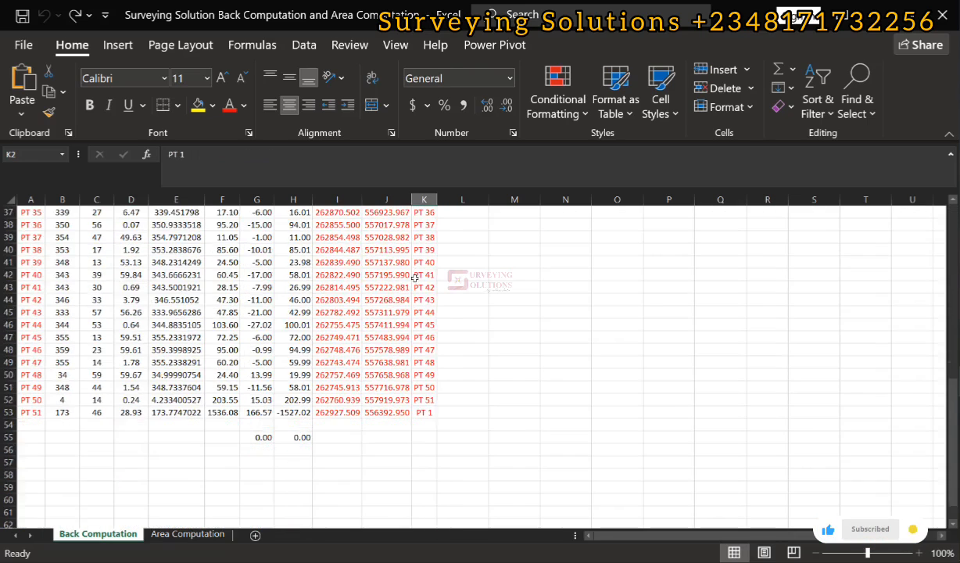
scroll(415, 278, down, 6)
scroll(414, 276, up, 4)
click(424, 338)
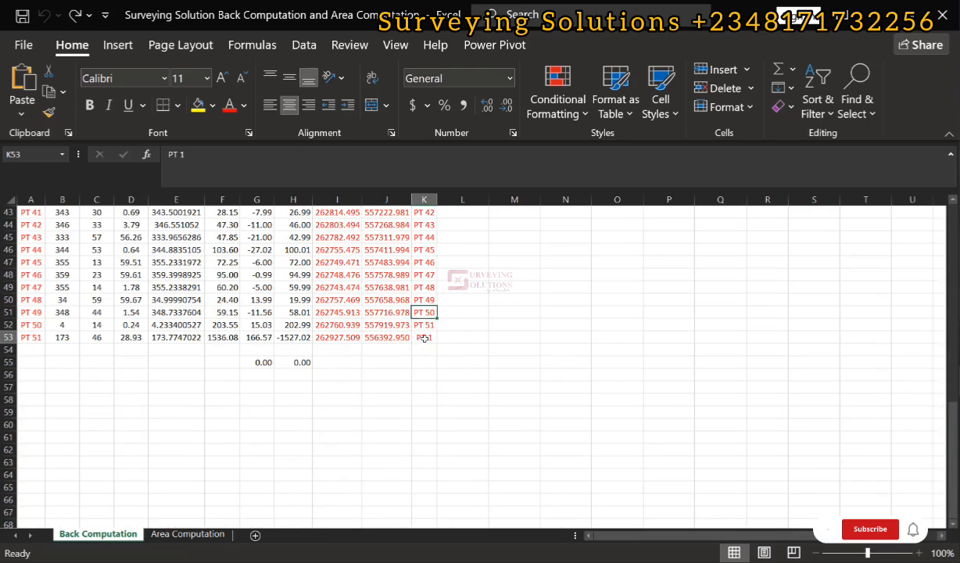
scroll(423, 338, up, 13)
scroll(427, 338, up, 1)
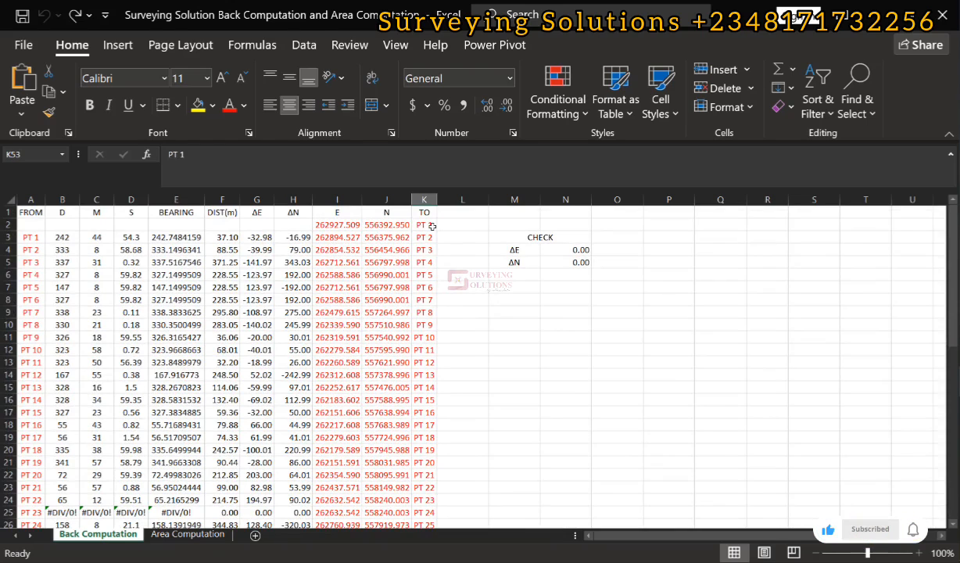
Inspect the ΔE check formula in N4 and trace its summed range G3:G53 down the ΔE column.
click(575, 250)
double_click(570, 251)
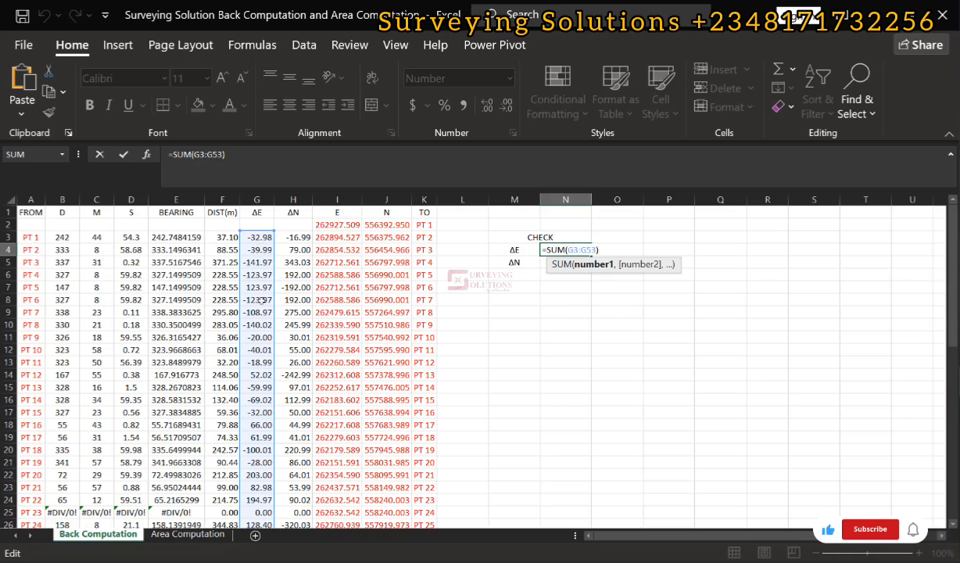
scroll(262, 304, down, 5)
scroll(262, 304, down, 10)
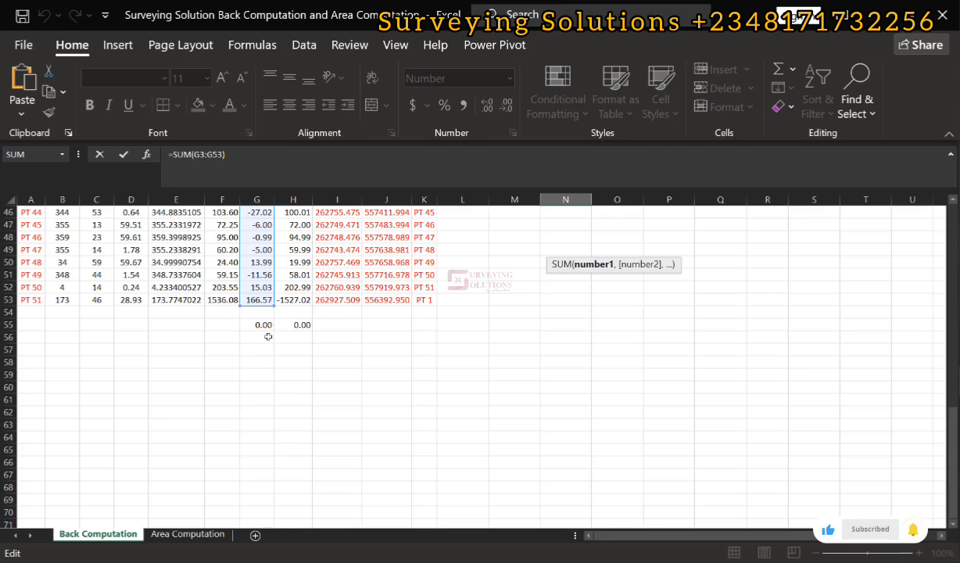
scroll(264, 313, up, 15)
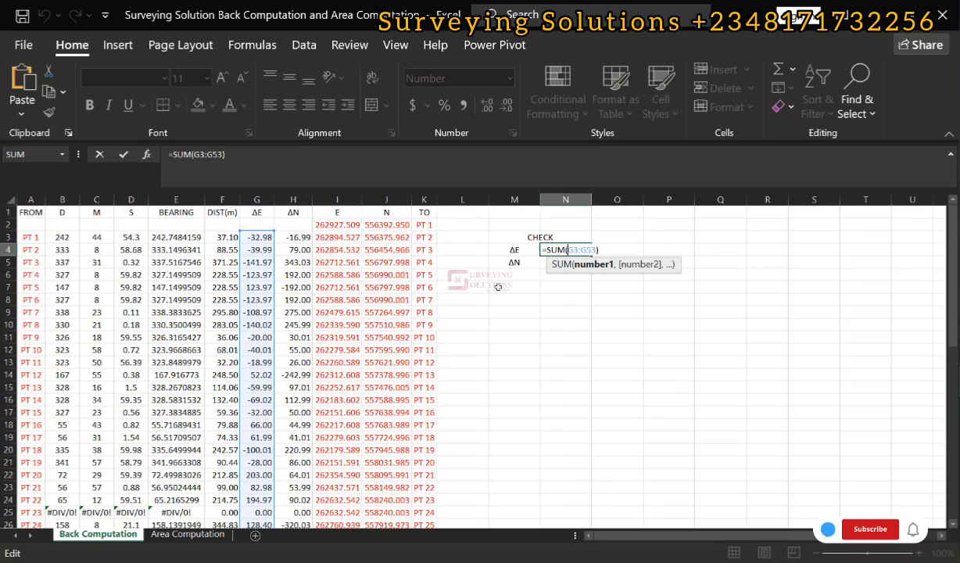
key(ctrl+Return)
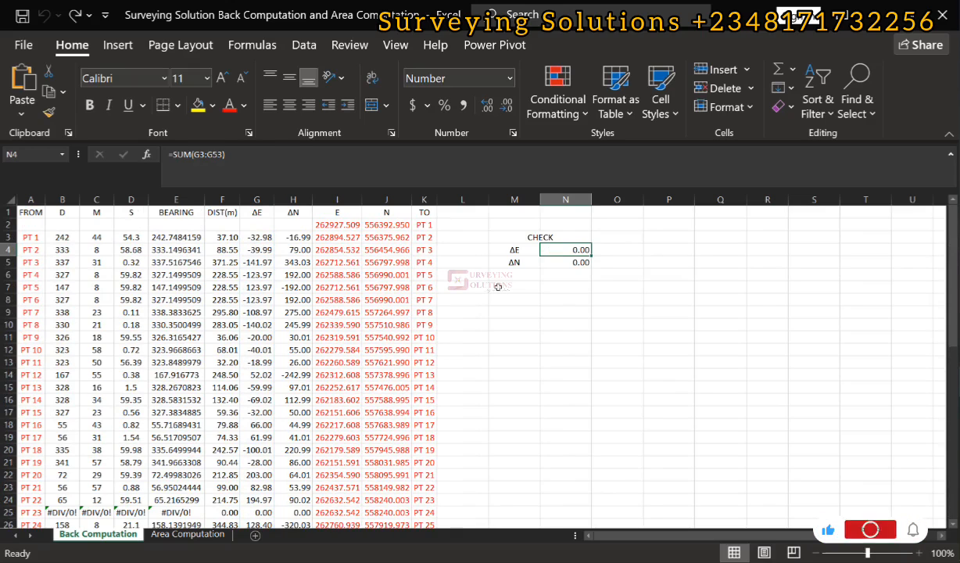
Inspect the ΔN check formula in N5 and trace its summed range H3:H53 down the ΔN column.
double_click(581, 262)
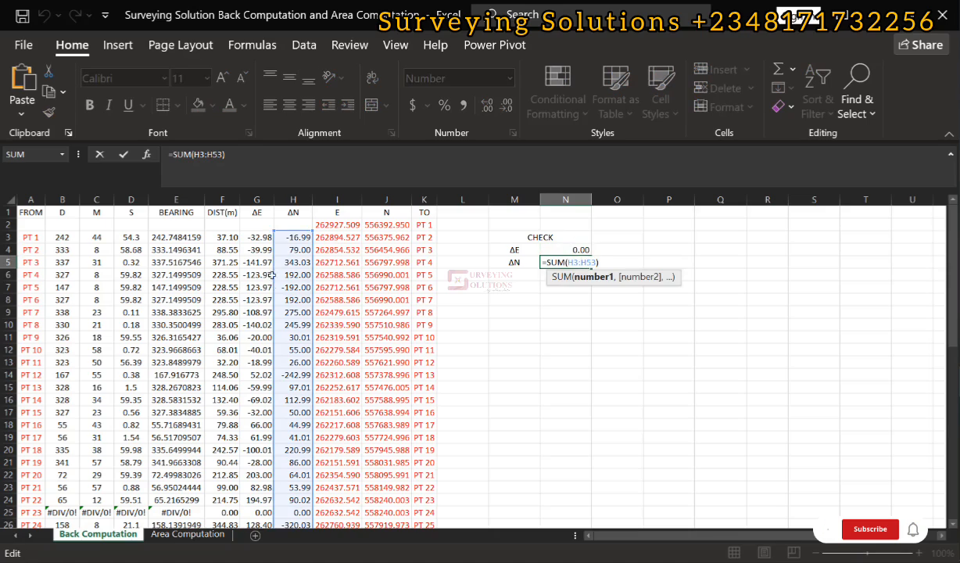
scroll(291, 247, down, 5)
scroll(290, 248, down, 9)
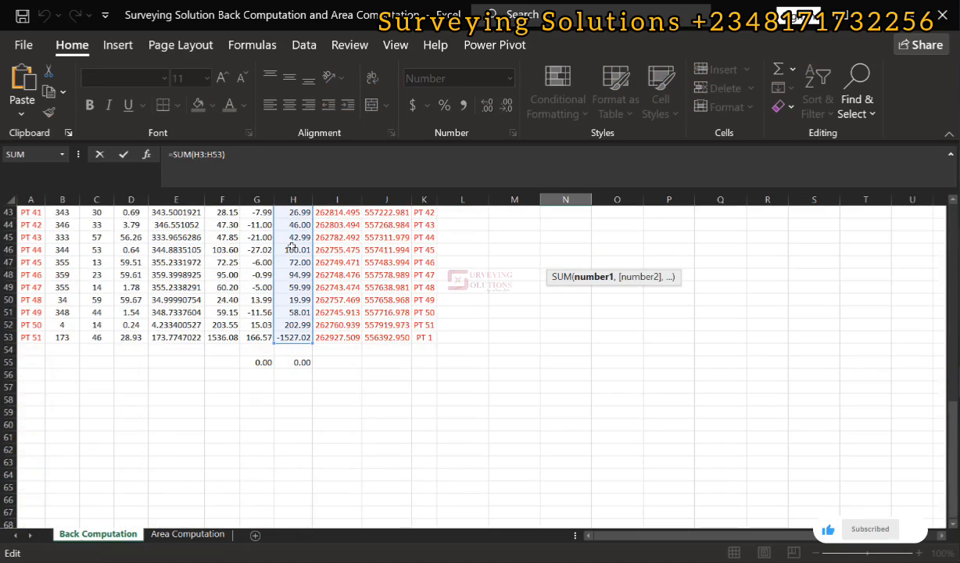
scroll(291, 248, up, 14)
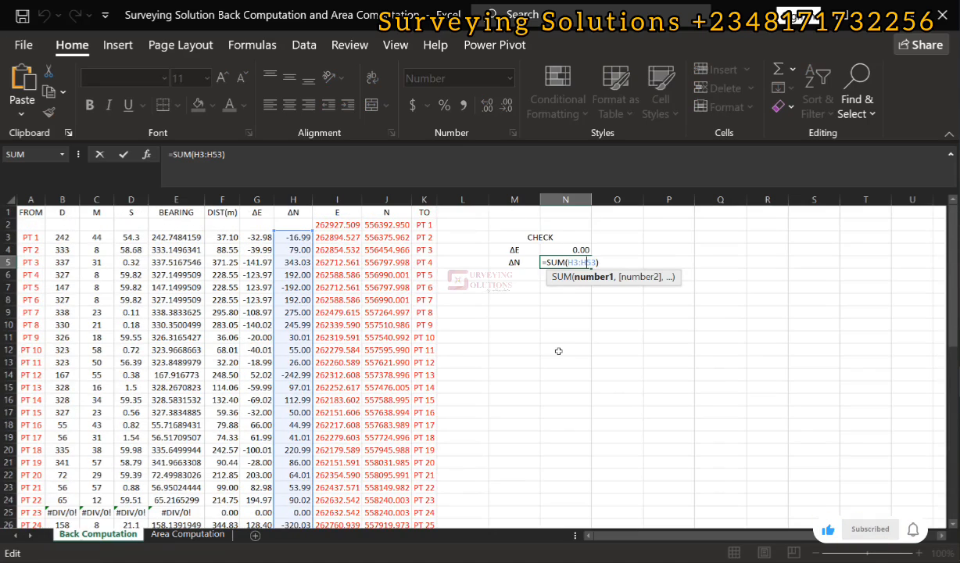
key(ctrl+Return)
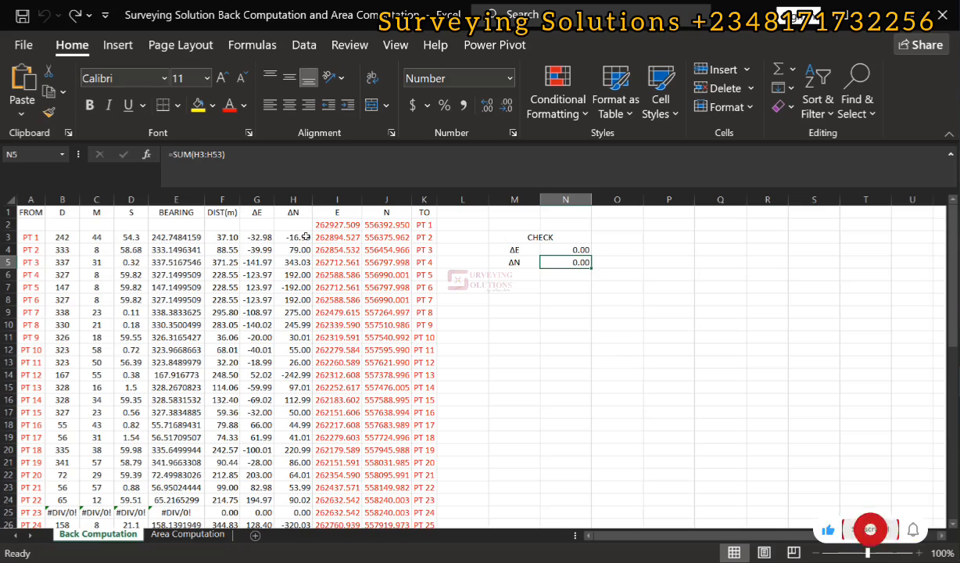
Test the ΔN closure check by replacing the formula in H5 with 999, and undo the entry.
click(305, 262)
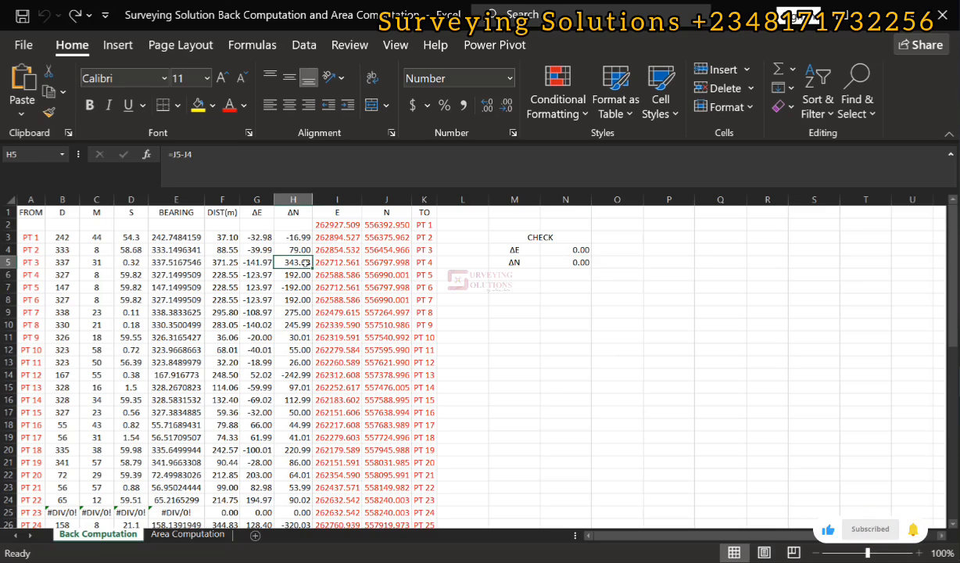
text(999)
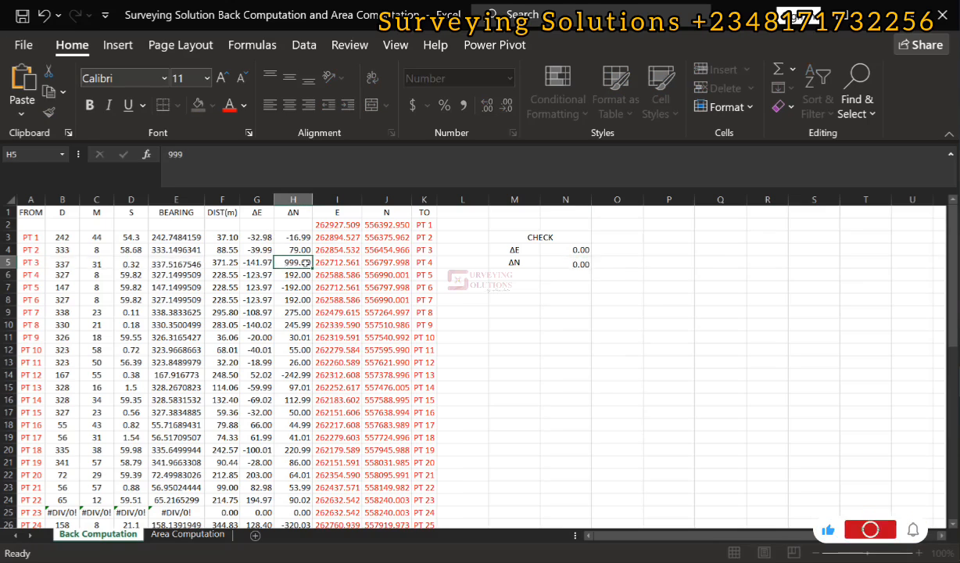
key(Return)
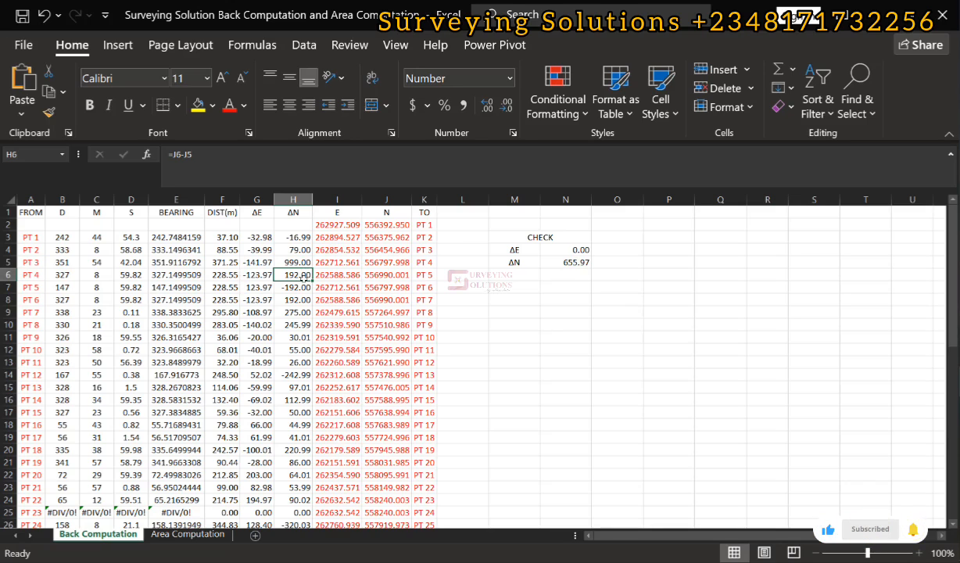
click(45, 16)
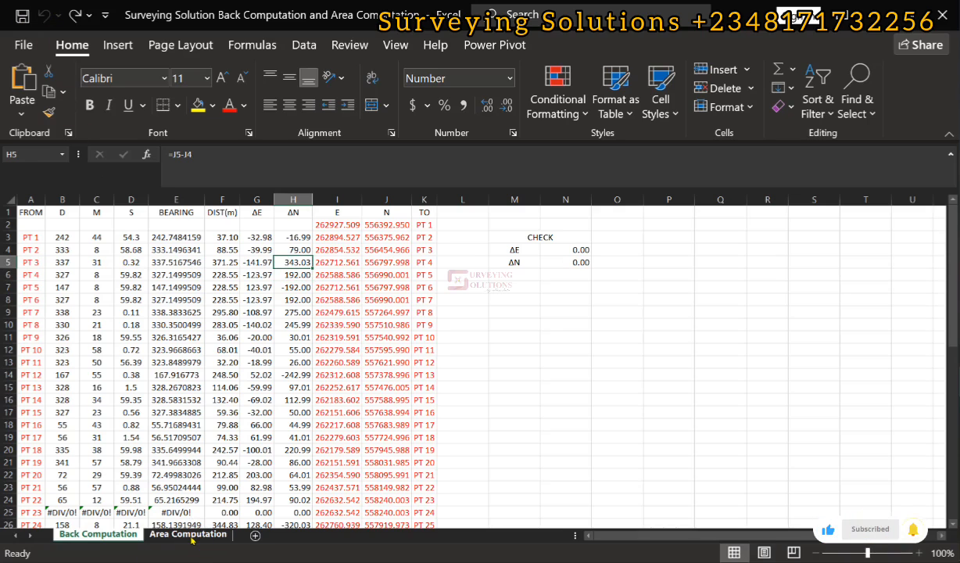